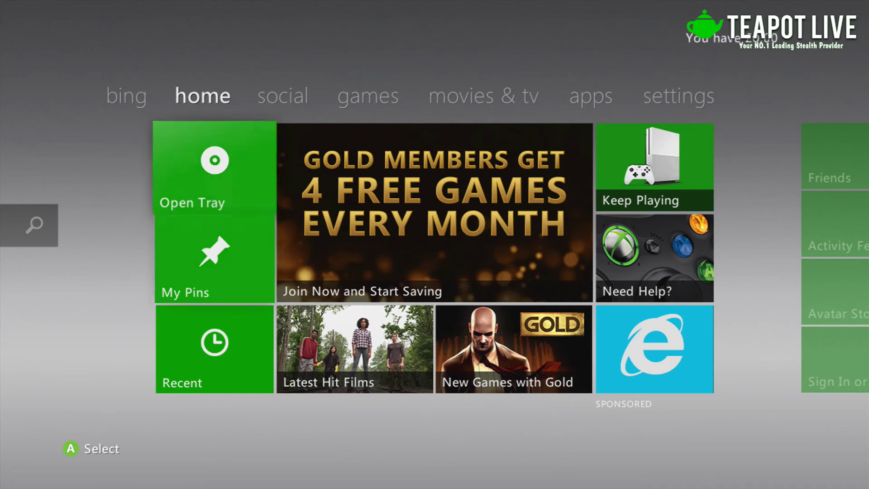
Move from the dashboard home channel over to the games area
{"action": "key", "text": "Right"}
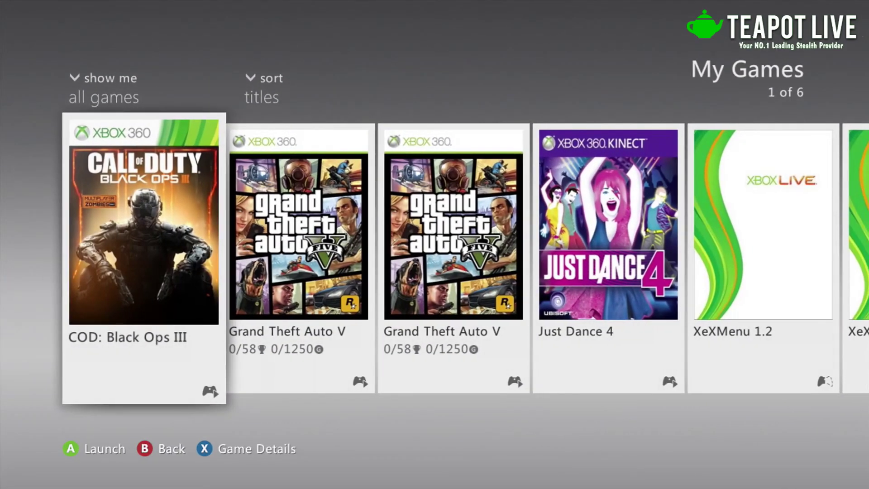
Launch XeXMenu 1.2 and switch the file browser to the Hdd1 drive
{"action": "key", "text": "Right"}
{"action": "key", "text": "Right"}
{"action": "key", "text": "Right"}
{"action": "key", "text": "Right"}
{"action": "key", "text": "Right"}
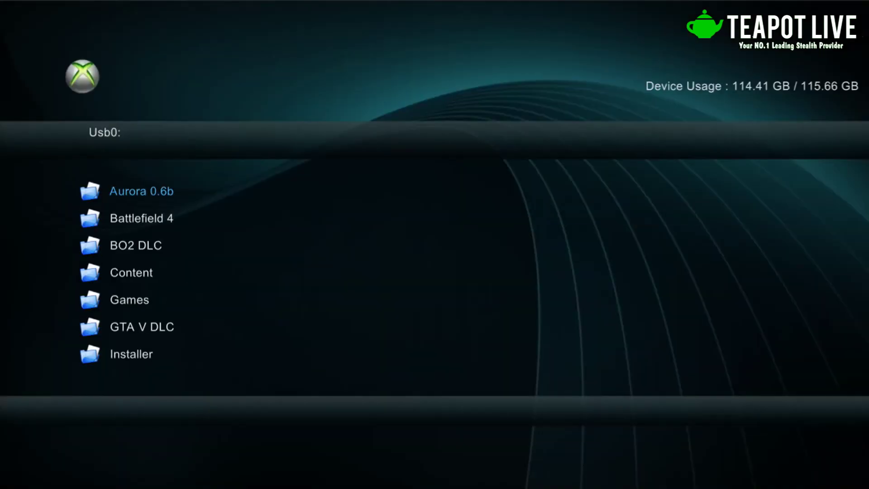
{"action": "key", "text": "Right"}
{"action": "key", "text": "Down"}
{"action": "key", "text": "Down"}
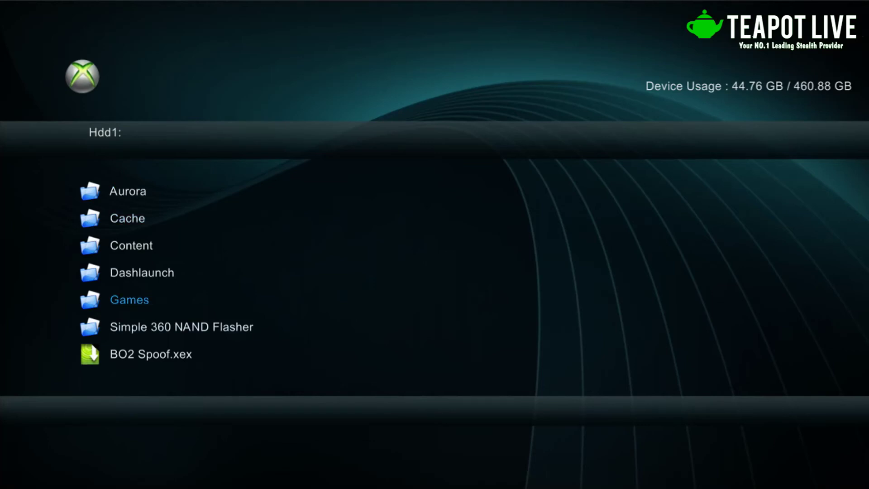
{"action": "key", "text": "y"}
{"action": "key", "text": "Escape"}
Start a new-folder prompt on Hdd1, then cancel it
{"action": "key", "text": "y"}
{"action": "key", "text": "Down"}
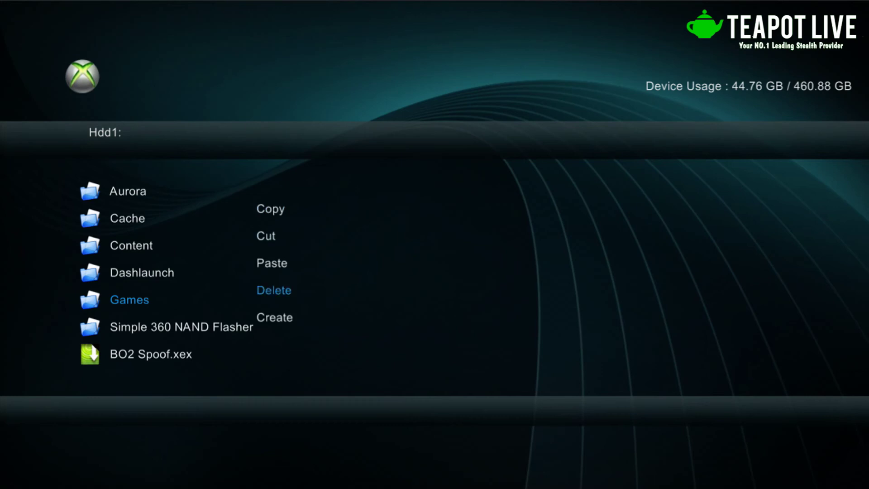
{"action": "key", "text": "Down"}
{"action": "key", "text": "Return"}
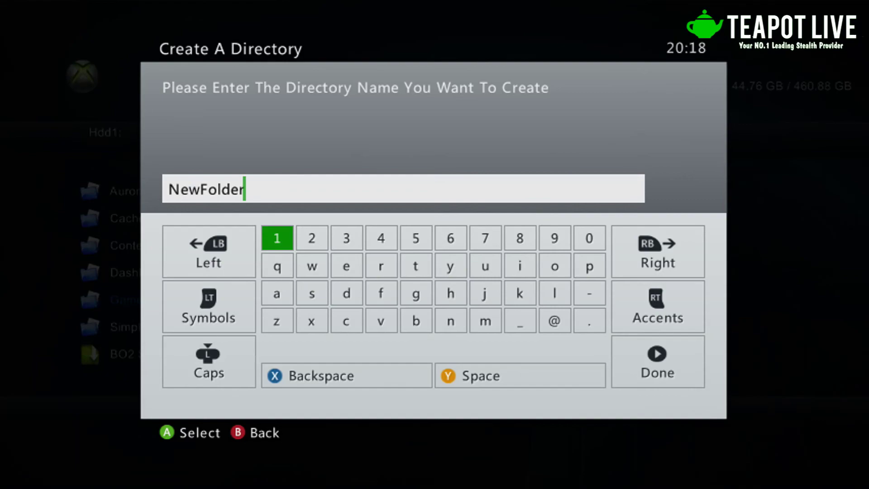
{"action": "key", "text": "Right"}
{"action": "key", "text": "Left"}
{"action": "key", "text": "Escape"}
Open the Games folder on Hdd1
{"action": "key", "text": "Up"}
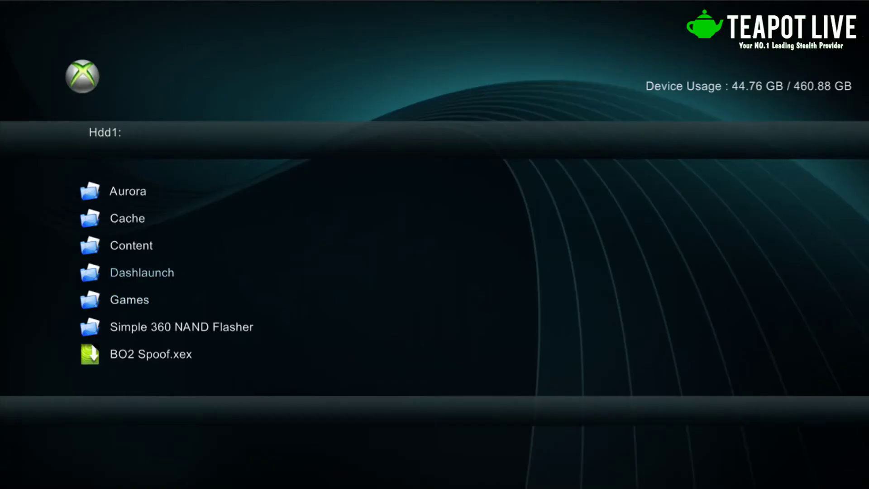
{"action": "key", "text": "Down"}
{"action": "key", "text": "Return"}
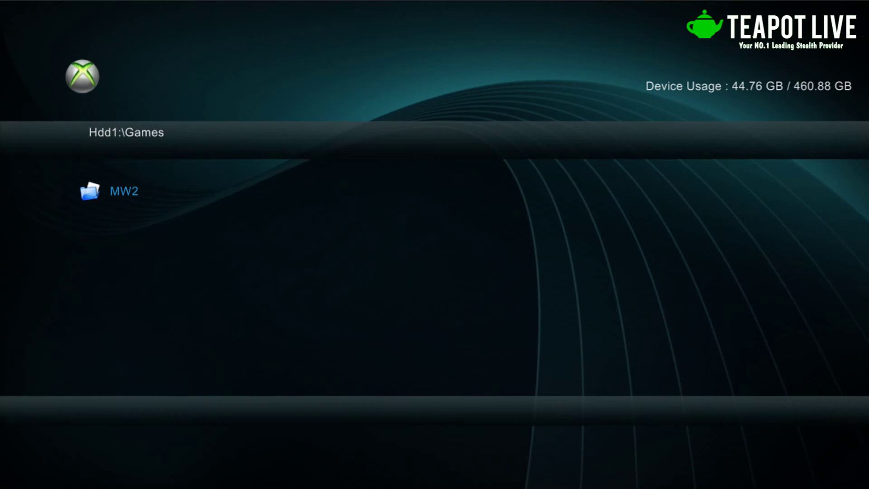
Start a new folder in Games, replacing the default name NewFolder with 'DJ'
{"action": "key", "text": "y"}
{"action": "key", "text": "Up"}
{"action": "key", "text": "Down"}
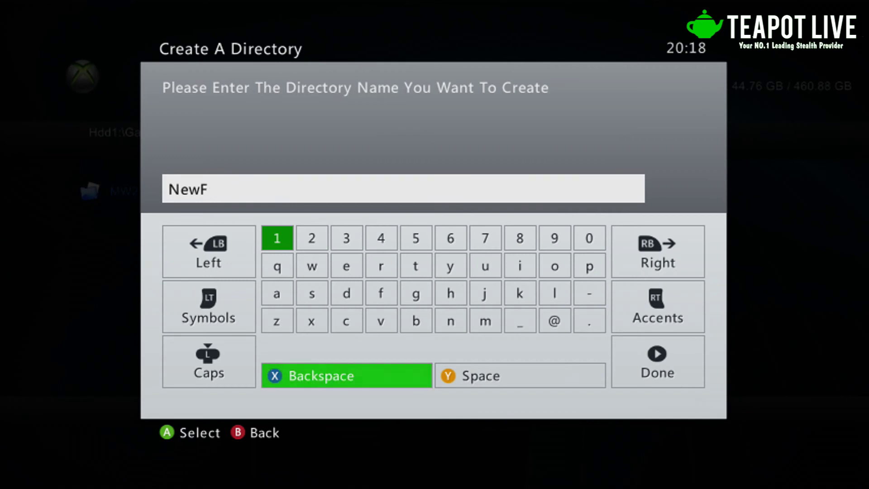
{"action": "key", "text": "BackSpace"}
{"action": "key", "text": "BackSpace"}
{"action": "key", "text": "BackSpace"}
{"action": "key", "text": "Caps_Lock"}
{"action": "key", "text": "Down"}
{"action": "key", "text": "Down"}
{"action": "key", "text": "Right"}
{"action": "key", "text": "Right"}
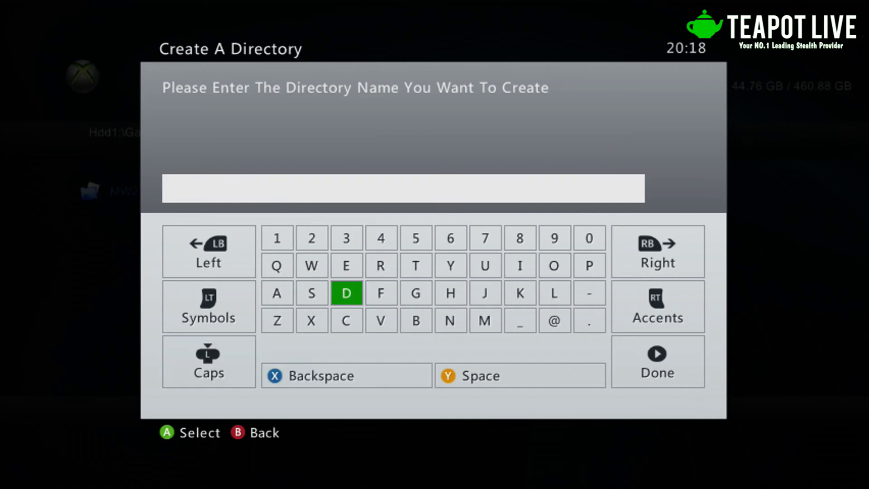
{"action": "type", "text": "D"}
{"action": "key", "text": "Right"}
{"action": "key", "text": "Right"}
{"action": "key", "text": "Right"}
{"action": "key", "text": "Right"}
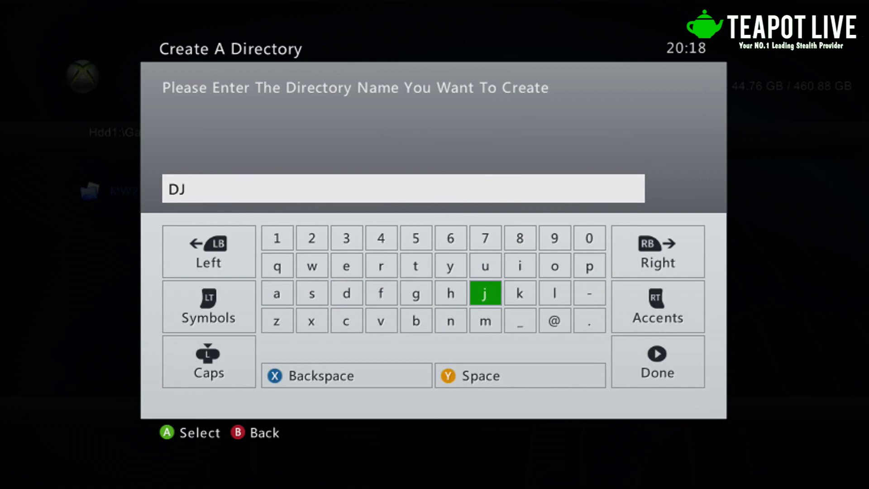
Extend the folder name to 'DJ Rap'
{"action": "key", "text": "Left"}
{"action": "key", "text": "Left"}
{"action": "key", "text": "Left"}
{"action": "key", "text": "Caps_Lock"}
{"action": "key", "text": "Up"}
{"action": "type", "text": "R"}
{"action": "key", "text": "Down"}
{"action": "key", "text": "Left"}
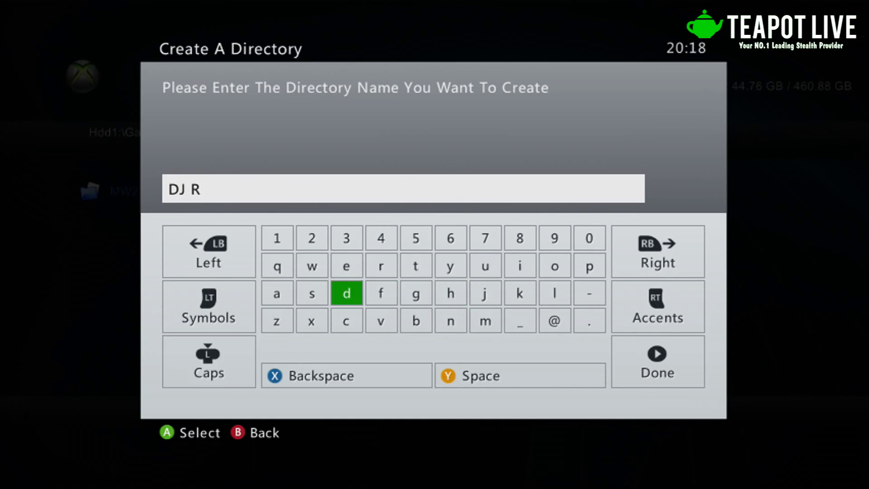
{"action": "key", "text": "Left"}
{"action": "key", "text": "Left"}
{"action": "type", "text": "a"}
{"action": "key", "text": "Left"}
{"action": "key", "text": "Left"}
{"action": "key", "text": "Left"}
{"action": "key", "text": "Up"}
{"action": "key", "text": "Right"}
{"action": "type", "text": "p"}
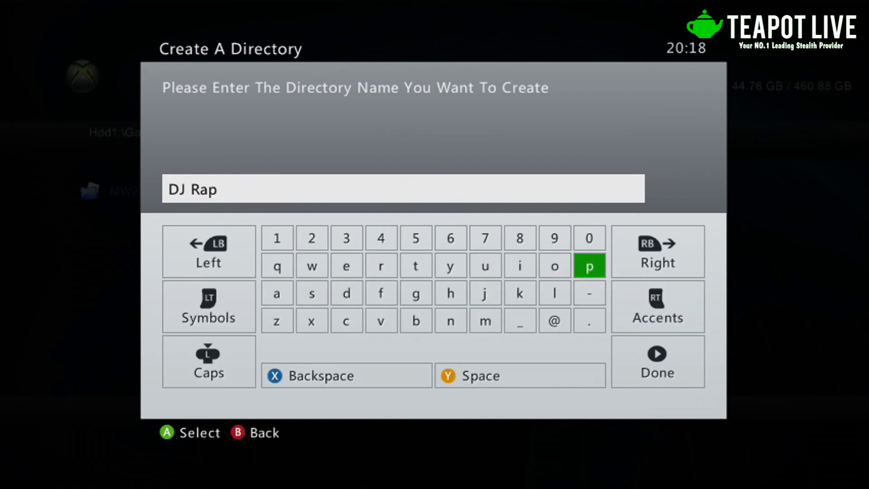
Complete the name 'DJ Rapstar' and accept it to create the folder
{"action": "key", "text": "Right"}
{"action": "key", "text": "Right"}
{"action": "key", "text": "Right"}
{"action": "key", "text": "Right"}
{"action": "key", "text": "Down"}
{"action": "key", "text": "Left"}
{"action": "type", "text": "s"}
{"action": "key", "text": "Right"}
{"action": "key", "text": "Right"}
{"action": "key", "text": "Up"}
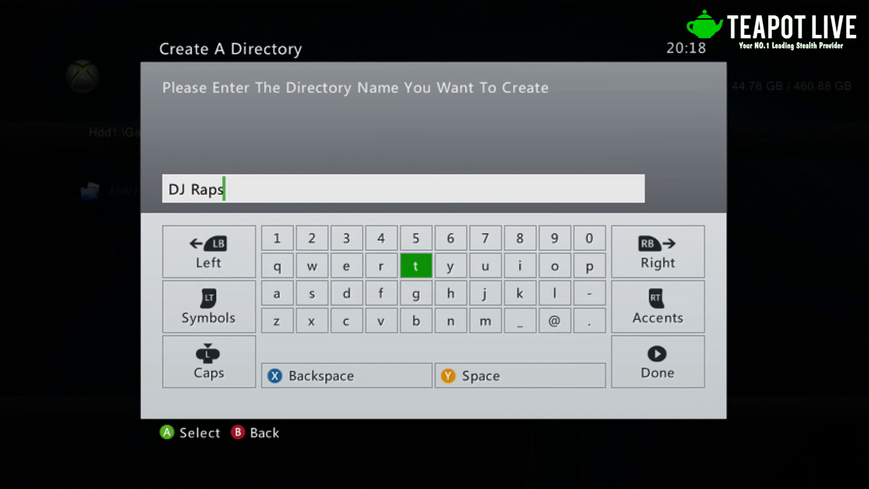
{"action": "type", "text": "t"}
{"action": "key", "text": "Left"}
{"action": "key", "text": "Left"}
{"action": "key", "text": "Left"}
{"action": "key", "text": "Down"}
{"action": "type", "text": "a"}
{"action": "key", "text": "Right"}
{"action": "key", "text": "Right"}
{"action": "key", "text": "Right"}
{"action": "key", "text": "Right"}
{"action": "key", "text": "Up"}
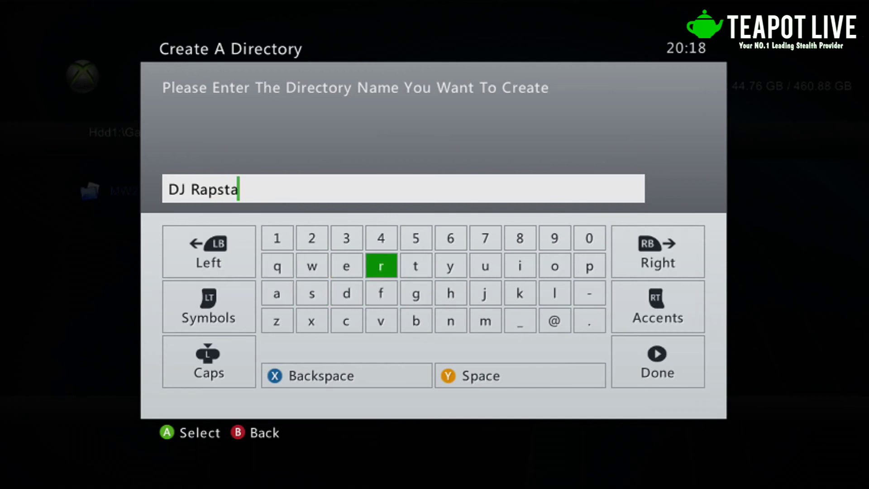
{"action": "type", "text": "r"}
{"action": "key", "text": "Return"}
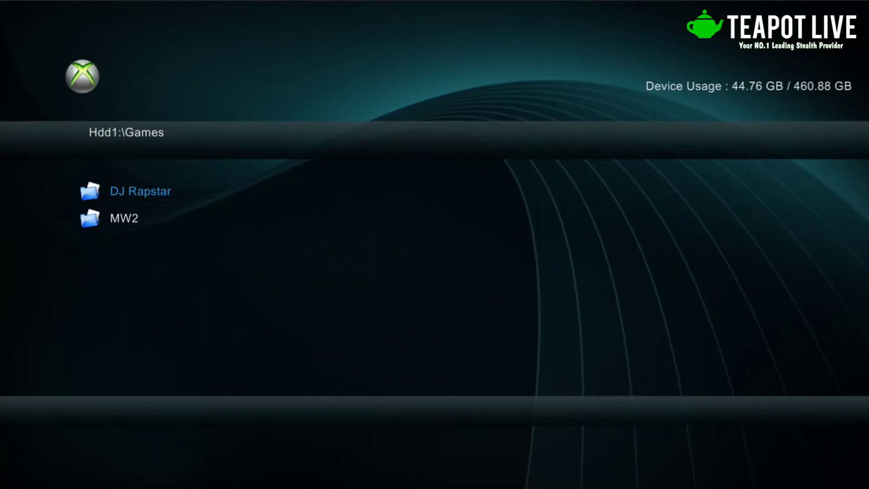
Open DJ Rapstar and choose CopyDVD from its file menu
{"action": "key", "text": "Return"}
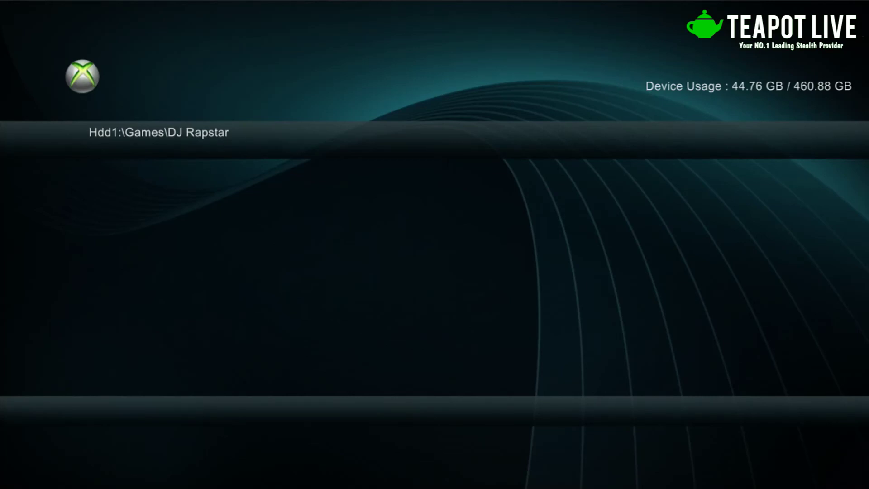
{"action": "key", "text": "y"}
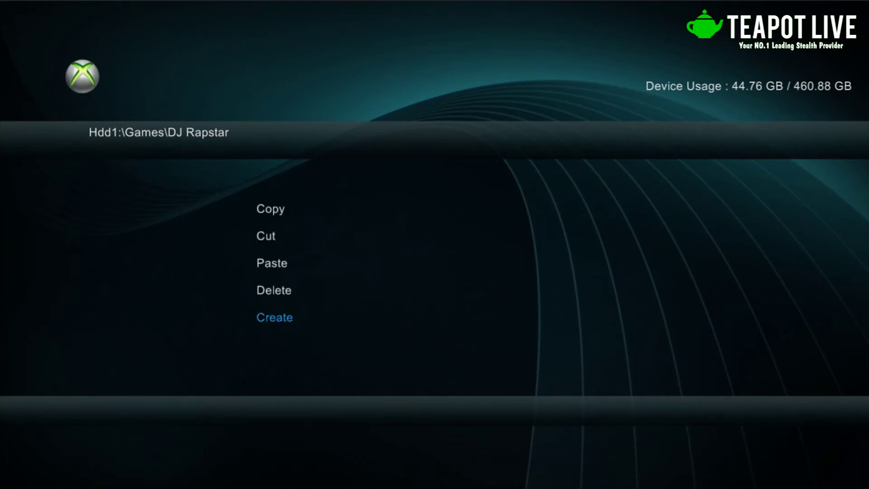
{"action": "key", "text": "Down"}
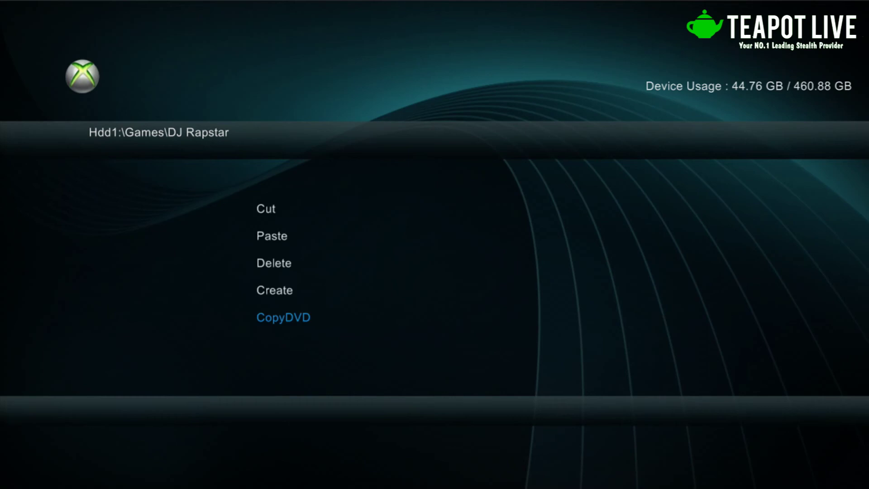
{"action": "key", "text": "Return"}
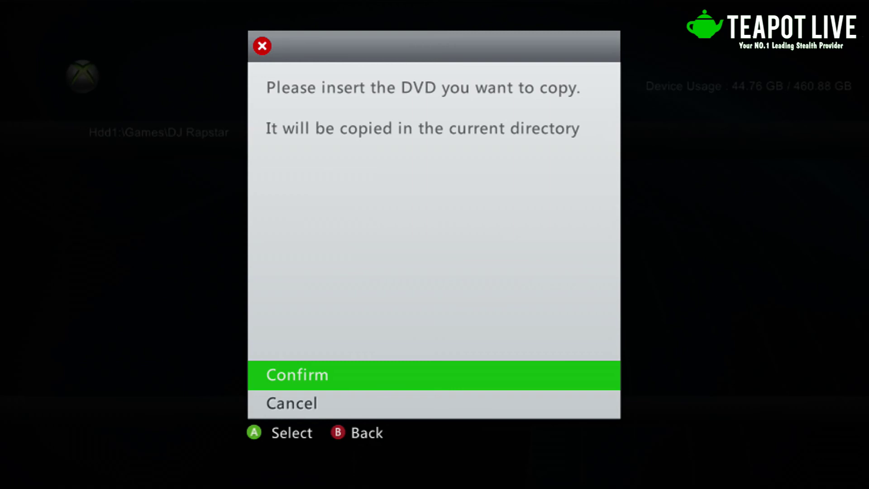
Confirm the disc copy and let the 6320 MB transfer finish
{"action": "key", "text": "Return"}
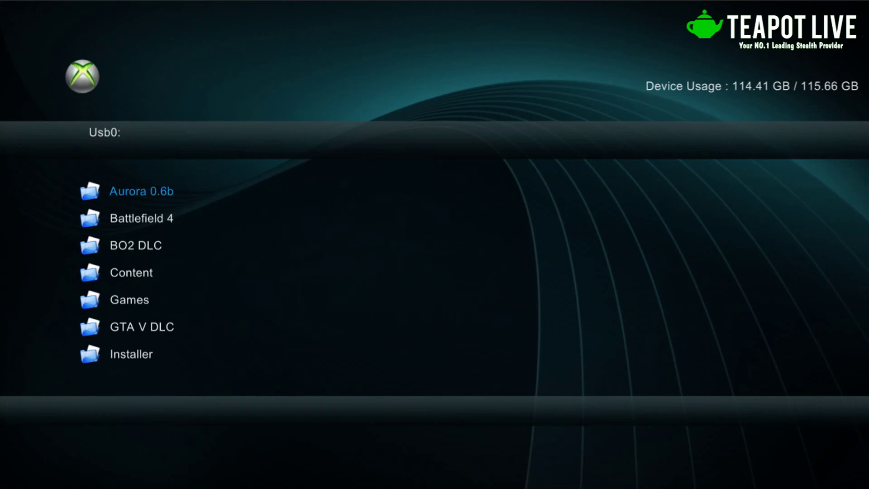
Switch to Hdd1, open Games\DJ Rapstar and highlight default.xex
{"action": "key", "text": "Right"}
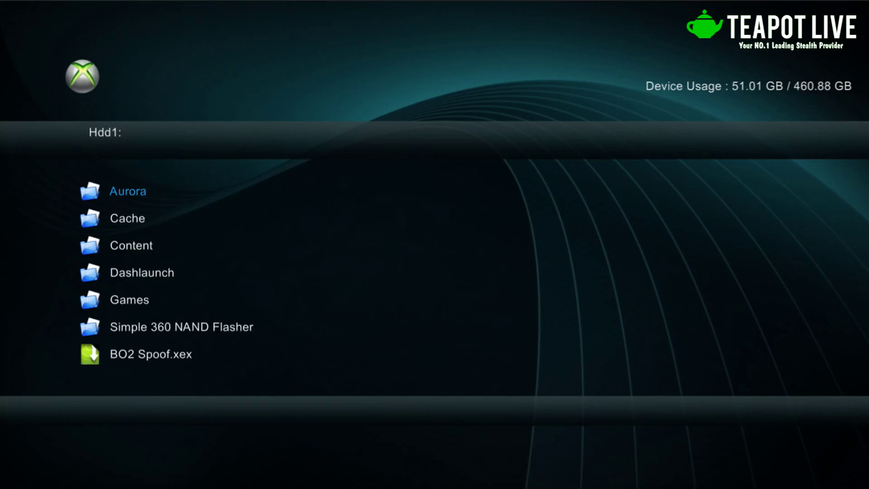
{"action": "key", "text": "Down"}
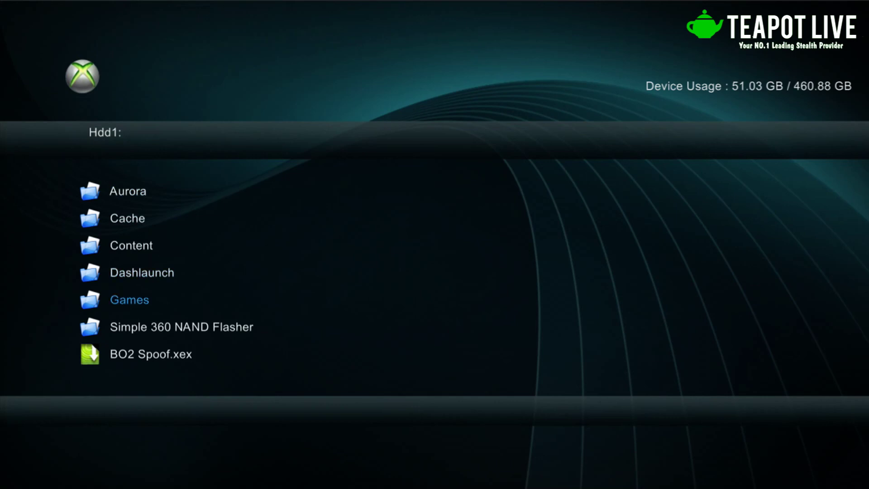
{"action": "key", "text": "Return"}
{"action": "key", "text": "Down"}
{"action": "key", "text": "Up"}
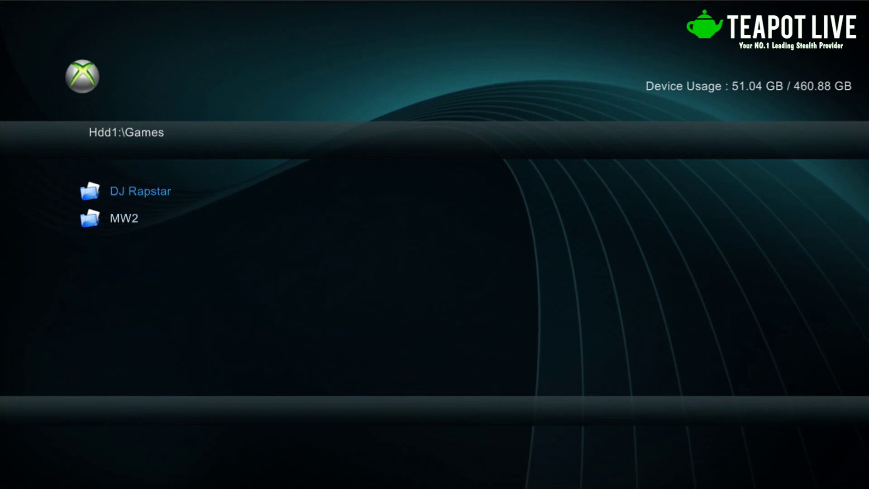
{"action": "key", "text": "Return"}
{"action": "key", "text": "Down"}
{"action": "key", "text": "Down"}
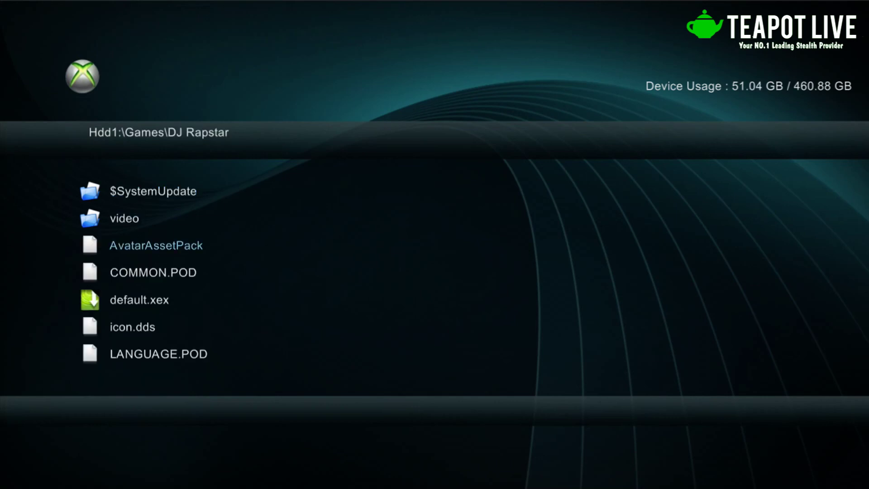
{"action": "key", "text": "Down"}
{"action": "key", "text": "Down"}
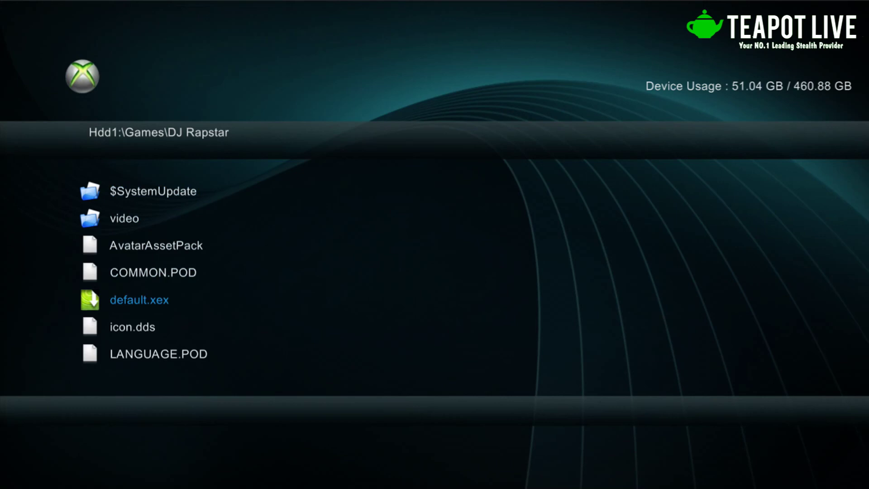
{"action": "key", "text": "Down"}
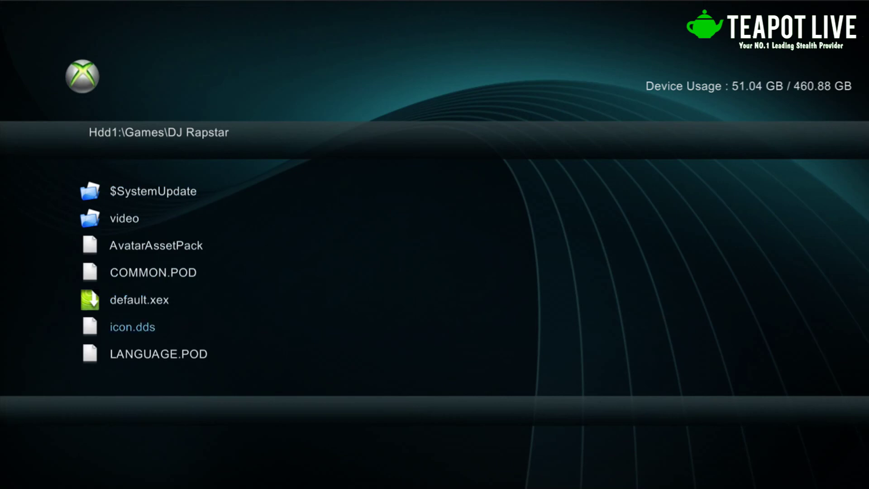
{"action": "key", "text": "Up"}
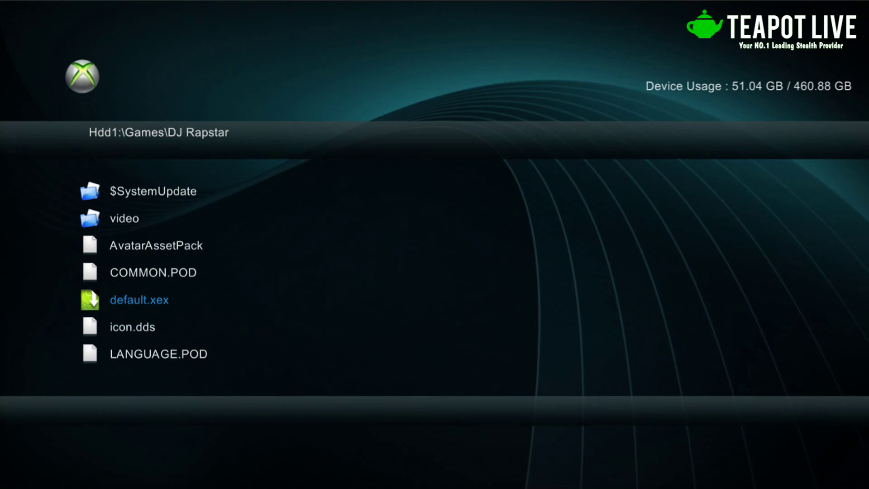